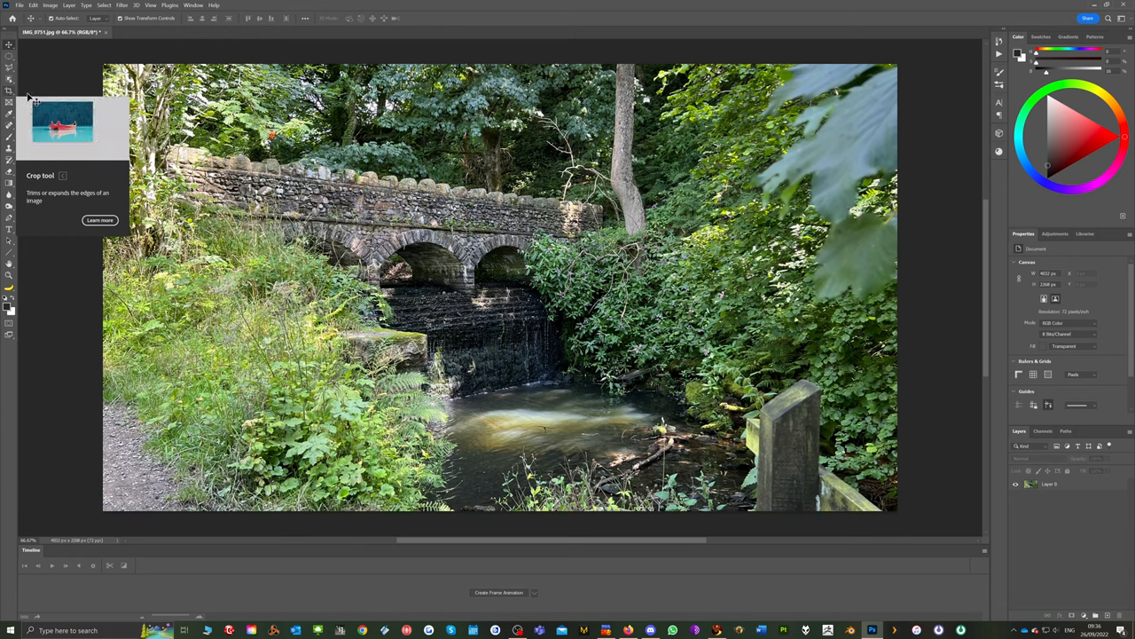
# - Start a crop, pull the top and left edges inward and shift the photo within the frame
pyautogui.click(10, 91)
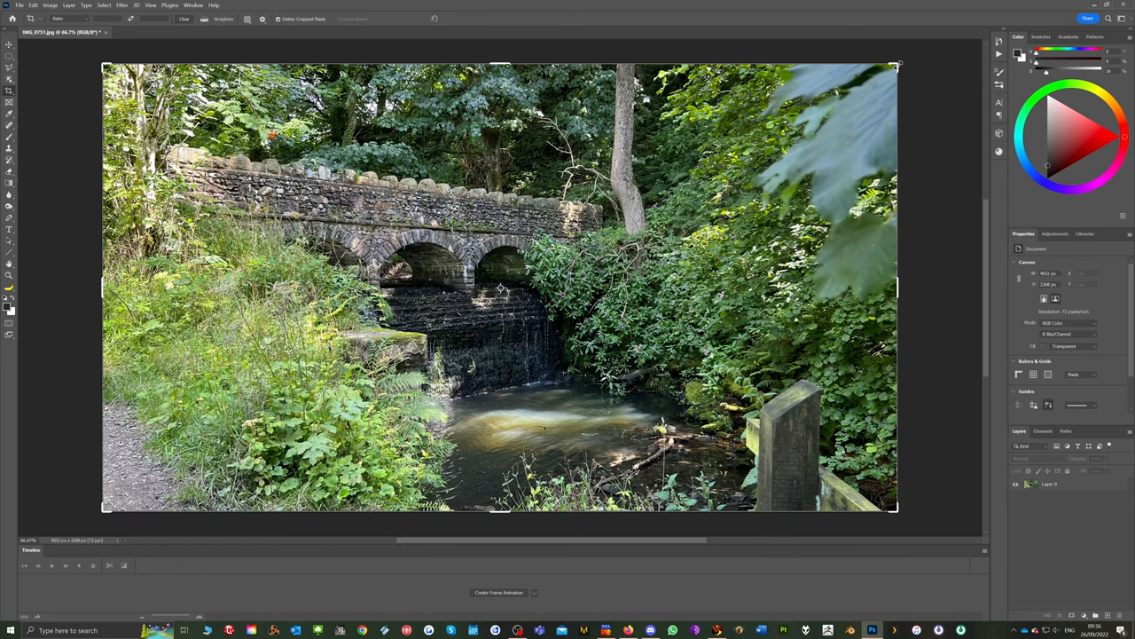
pyautogui.moveTo(896, 66)
pyautogui.mouseDown()
pyautogui.moveTo(783, 129)
pyautogui.moveTo(889, 106)
pyautogui.moveTo(896, 85)
pyautogui.mouseUp()
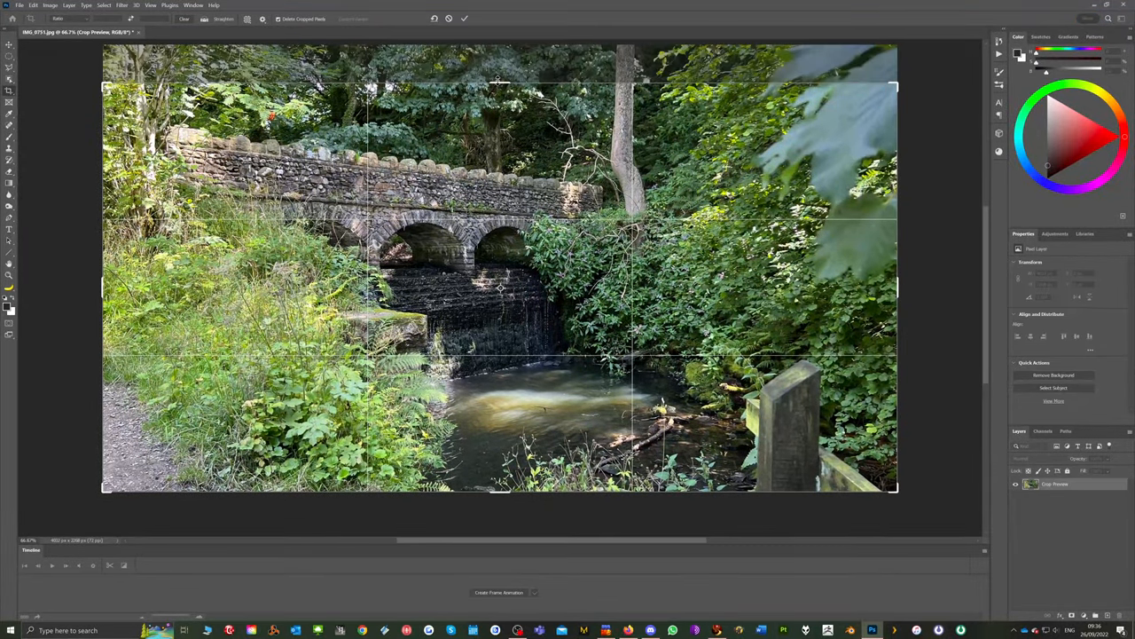
pyautogui.moveTo(499, 84); pyautogui.dragTo(499, 55)
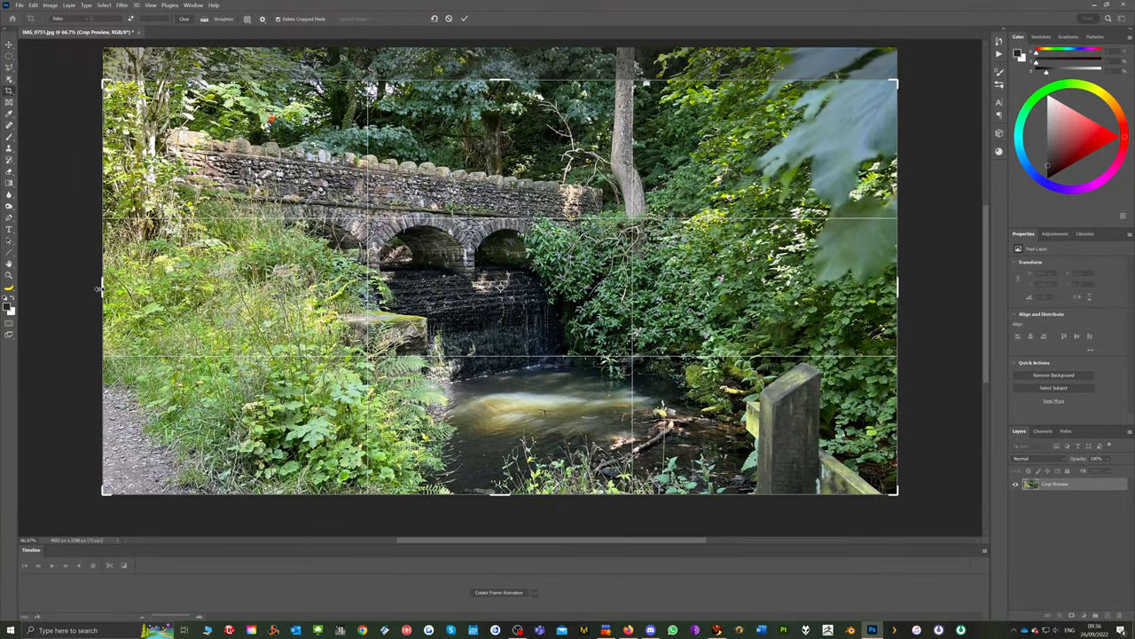
pyautogui.moveTo(103, 288); pyautogui.dragTo(108, 266)
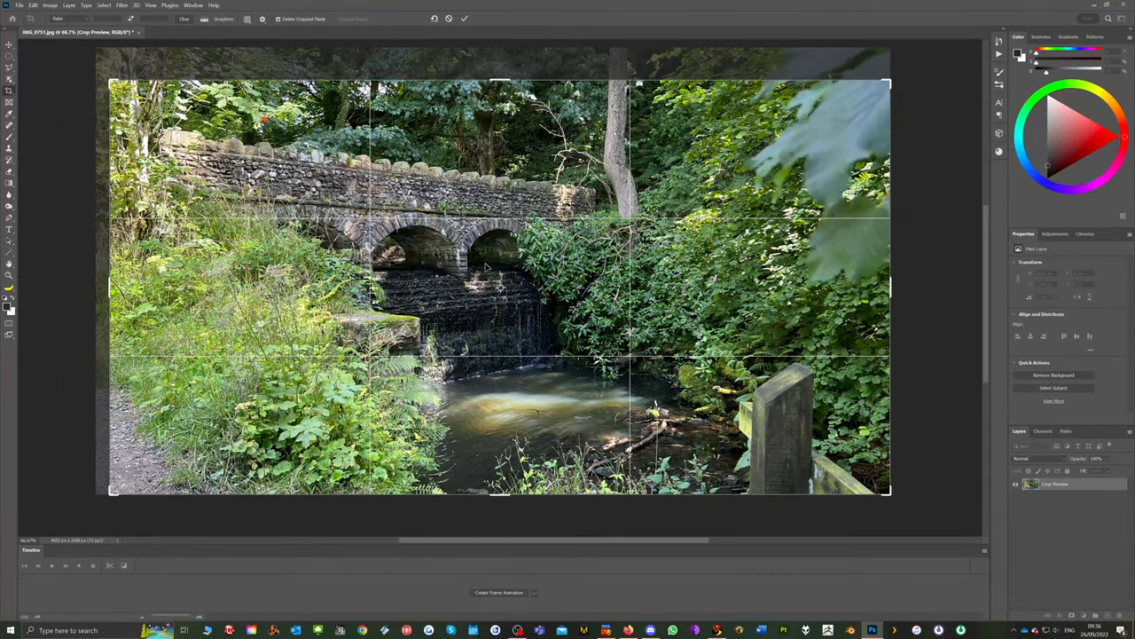
pyautogui.moveTo(486, 253)
pyautogui.mouseDown()
pyautogui.moveTo(552, 253)
pyautogui.moveTo(479, 306)
pyautogui.moveTo(501, 287)
pyautogui.mouseUp()
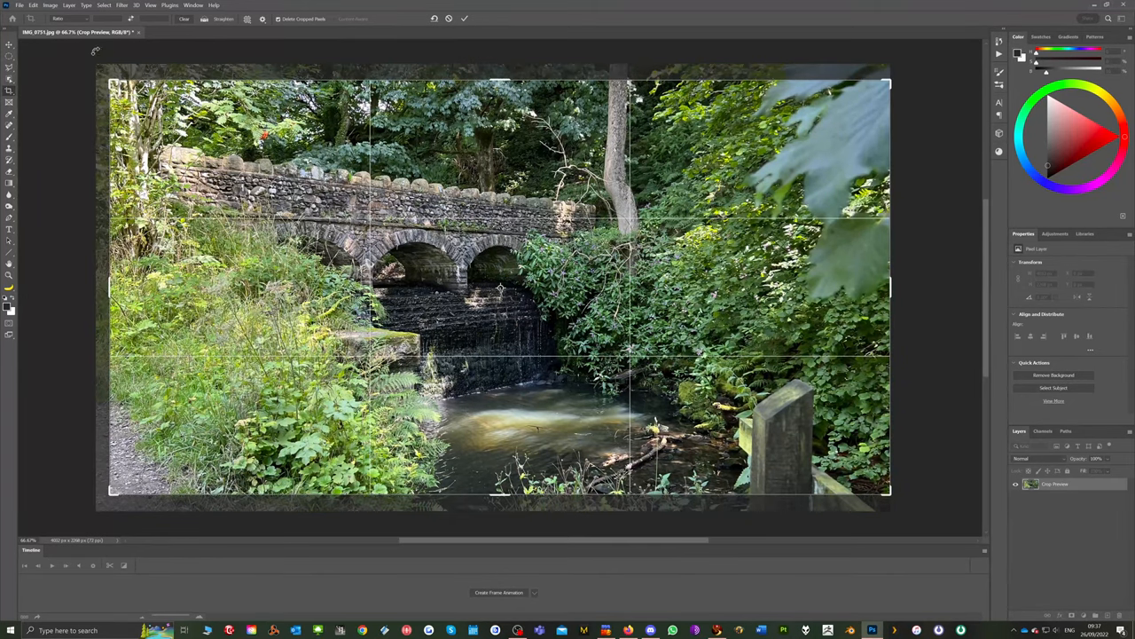
# - Try the 2:3 (4:6) ratio preset, clear it, and trim the crop from the top-left
pyautogui.click(87, 19)
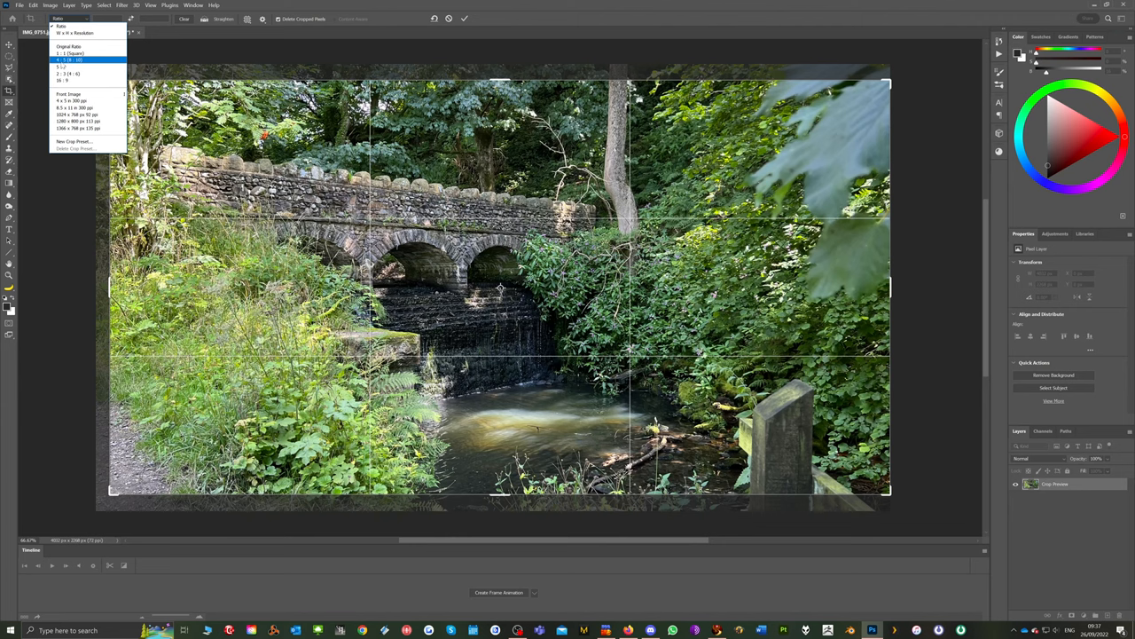
pyautogui.click(103, 19)
pyautogui.write('3')
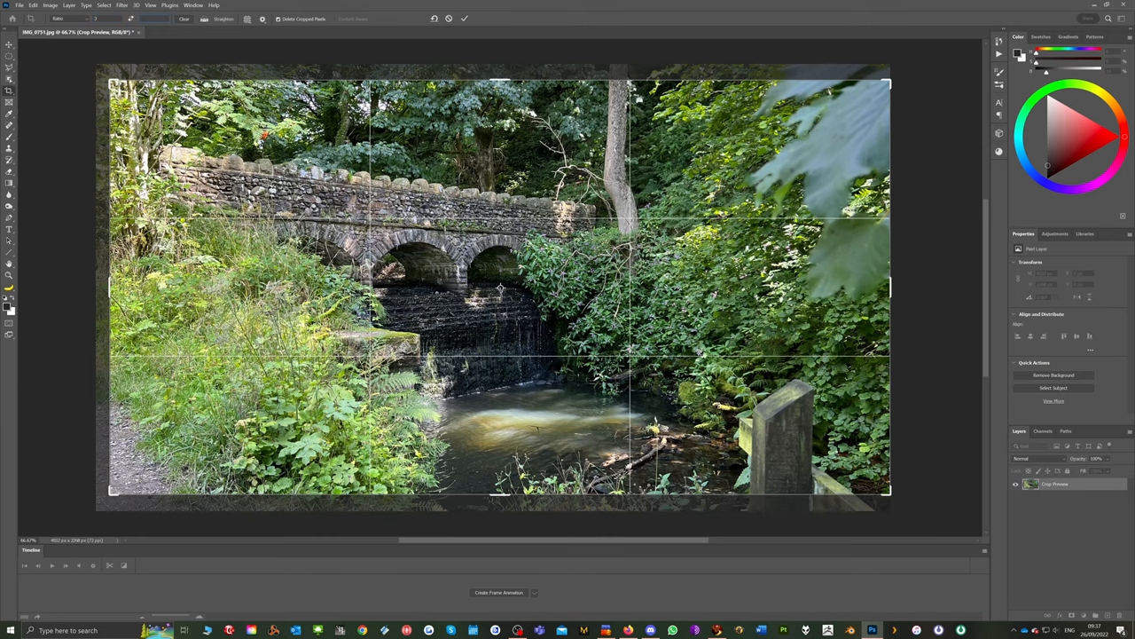
pyautogui.press('Return')
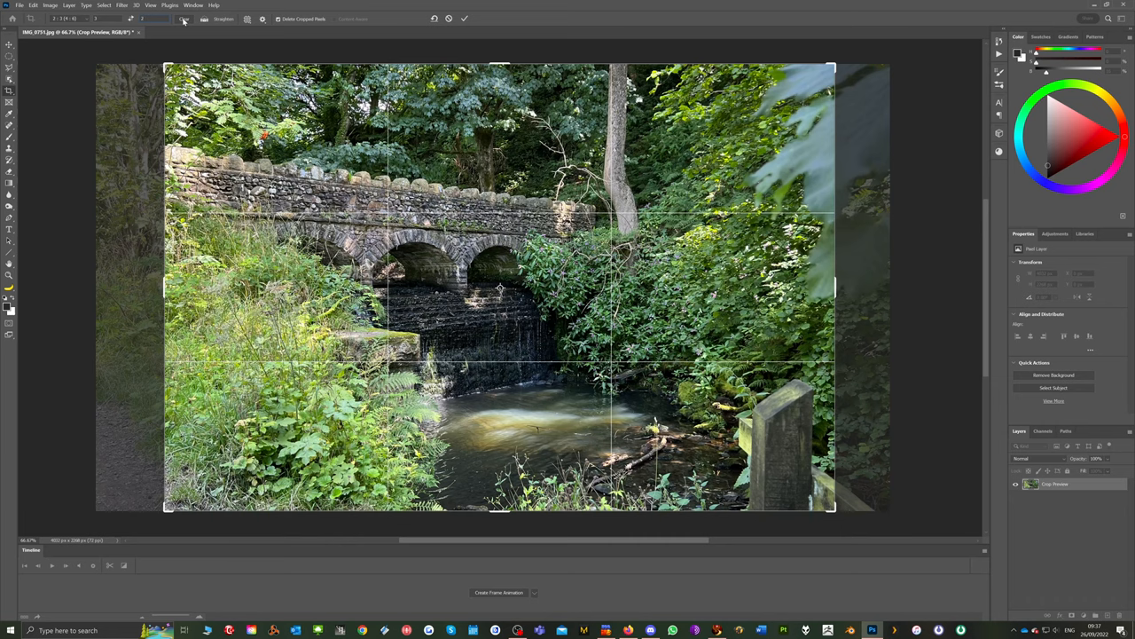
pyautogui.click(185, 20)
pyautogui.moveTo(165, 64); pyautogui.dragTo(161, 86)
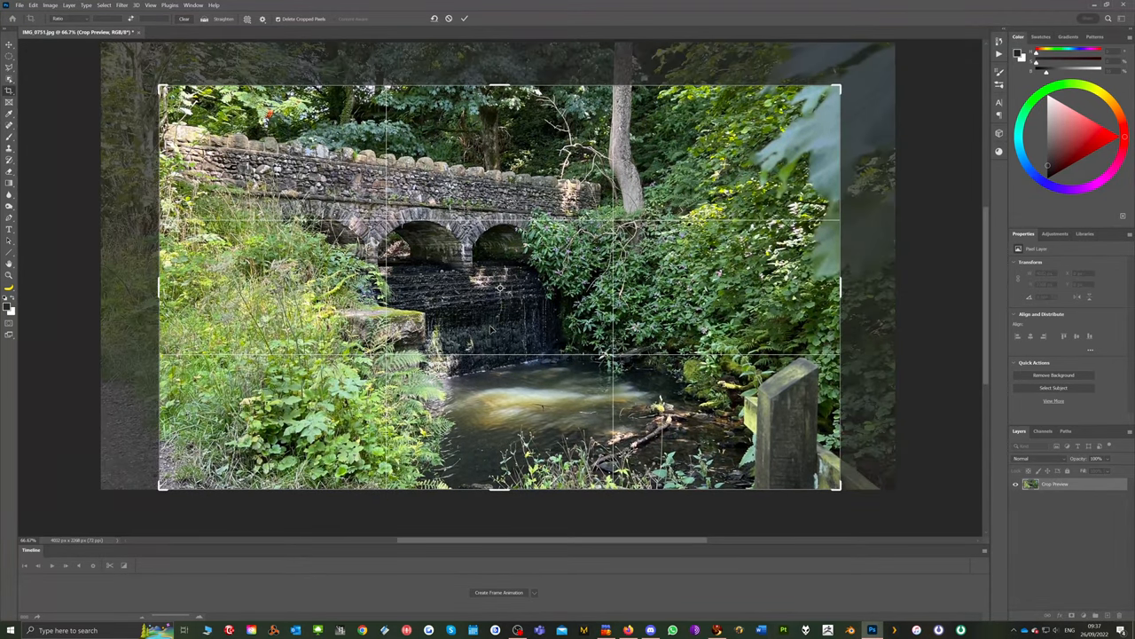
# - Reshape the crop corners and raise the top edge so bridge and stream sit on the thirds lines
pyautogui.moveTo(840, 489); pyautogui.dragTo(827, 476)
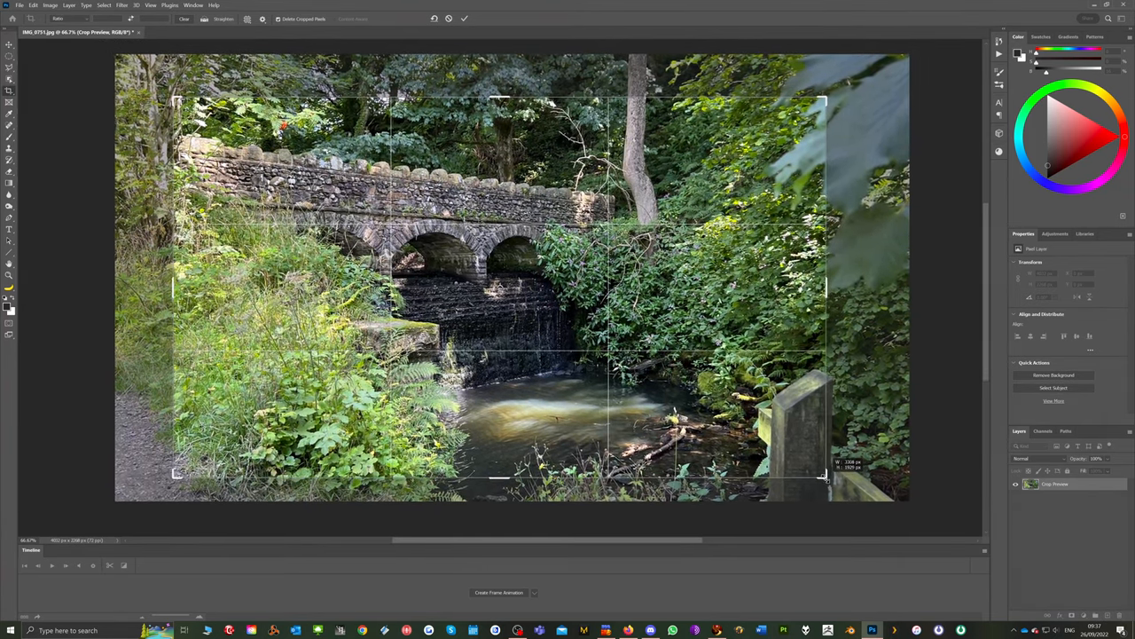
pyautogui.moveTo(827, 476); pyautogui.dragTo(826, 475)
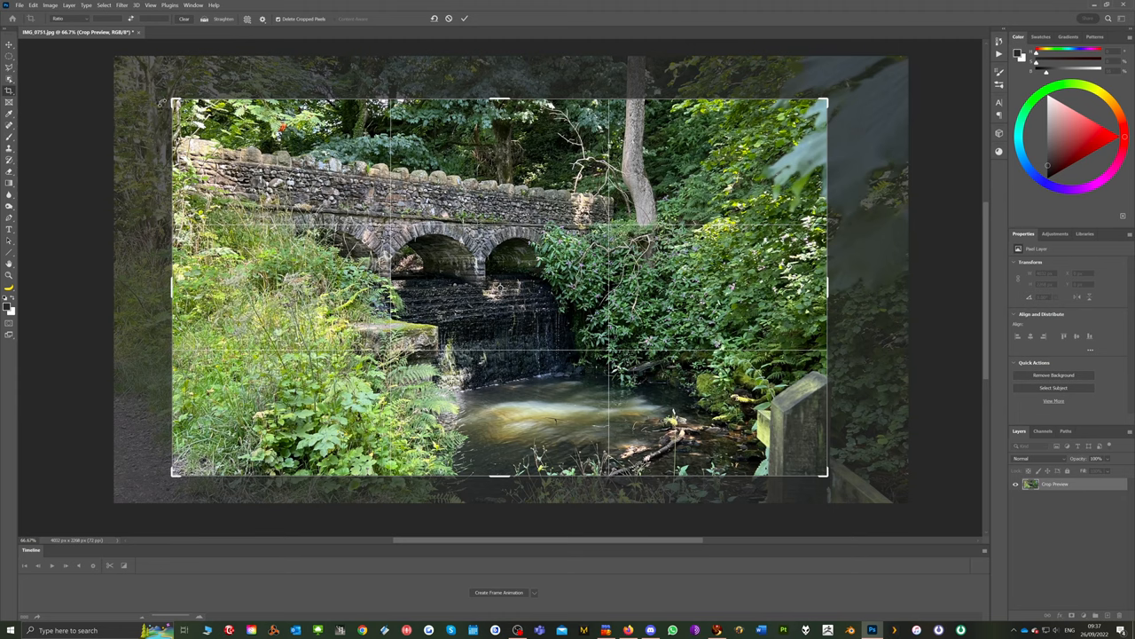
pyautogui.moveTo(172, 100)
pyautogui.mouseDown()
pyautogui.moveTo(165, 91)
pyautogui.moveTo(170, 100)
pyautogui.mouseUp()
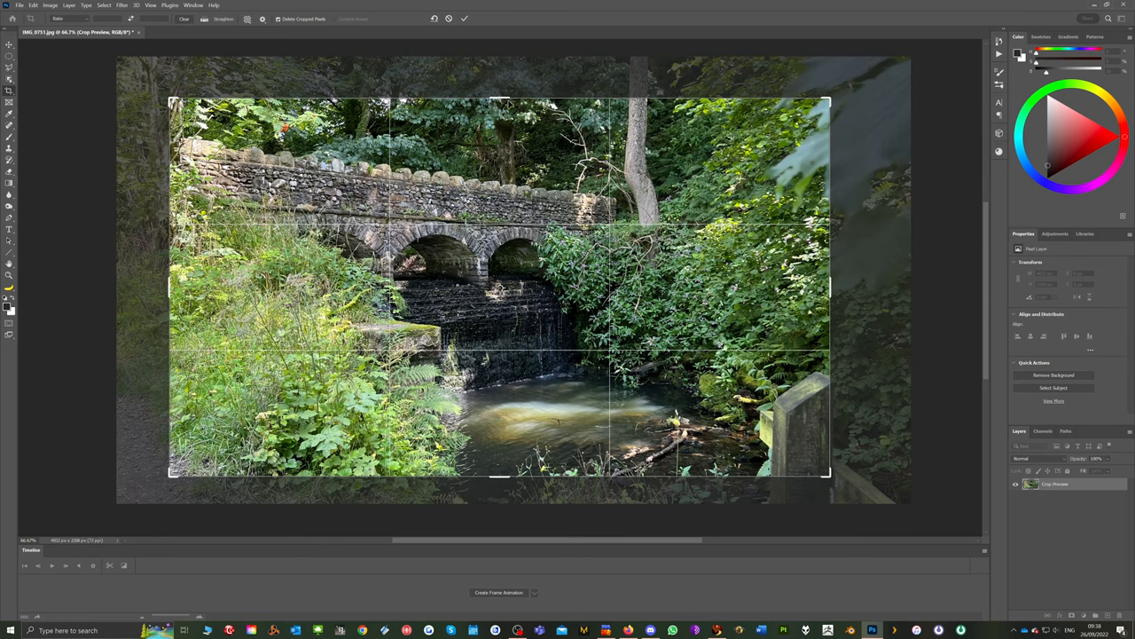
pyautogui.moveTo(502, 98); pyautogui.dragTo(502, 90)
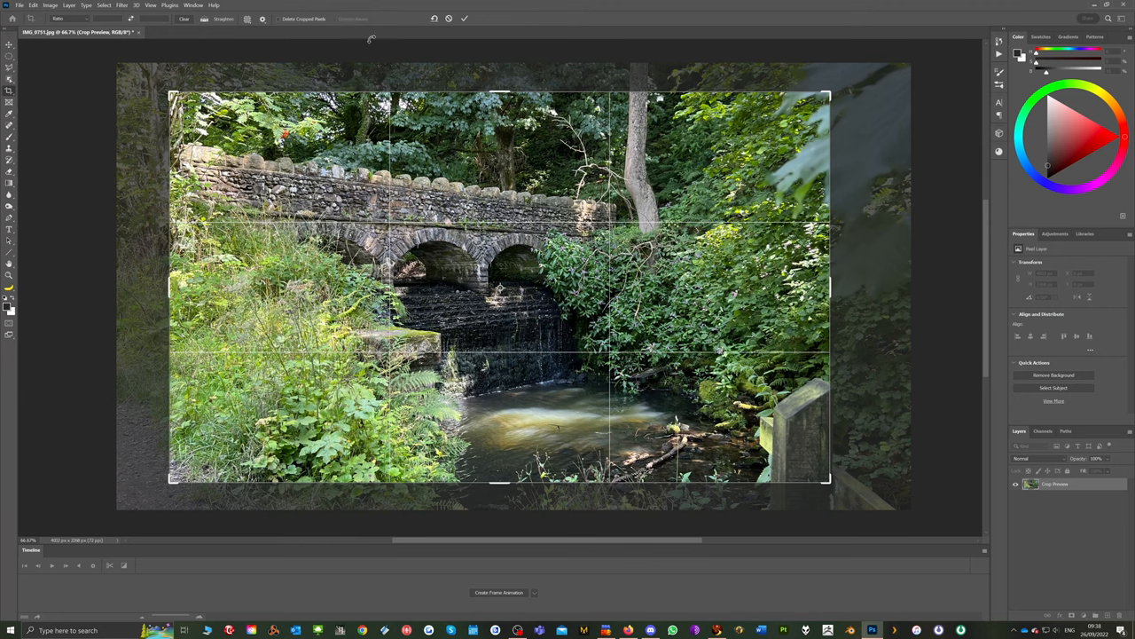
# - Commit the crop so the bridge and stream scene fills the trimmed canvas
pyautogui.click(466, 21)
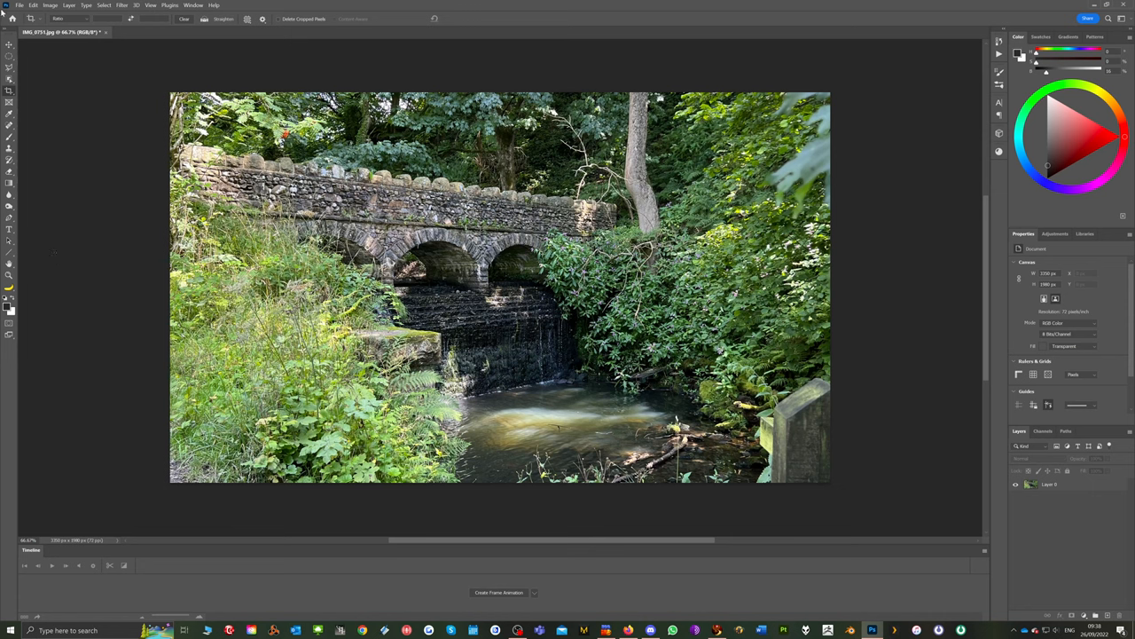
# - Resize the image to 20 cm wide in centimetres with Resample on, giving 567 by 335 pixels
pyautogui.click(50, 6)
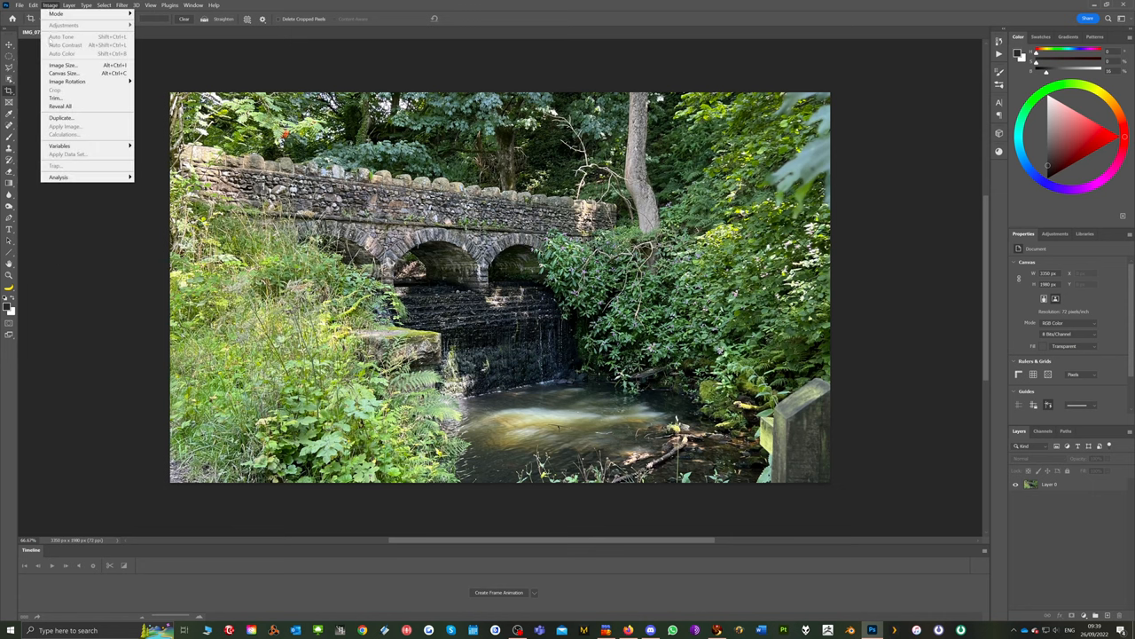
pyautogui.click(61, 64)
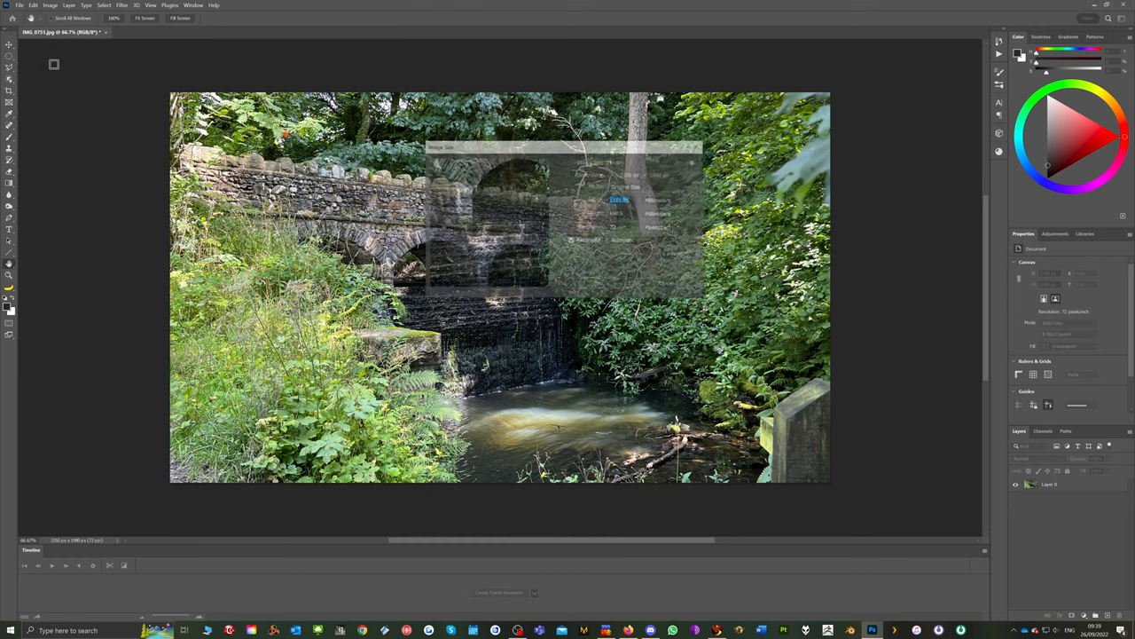
pyautogui.moveTo(542, 148); pyautogui.dragTo(662, 269)
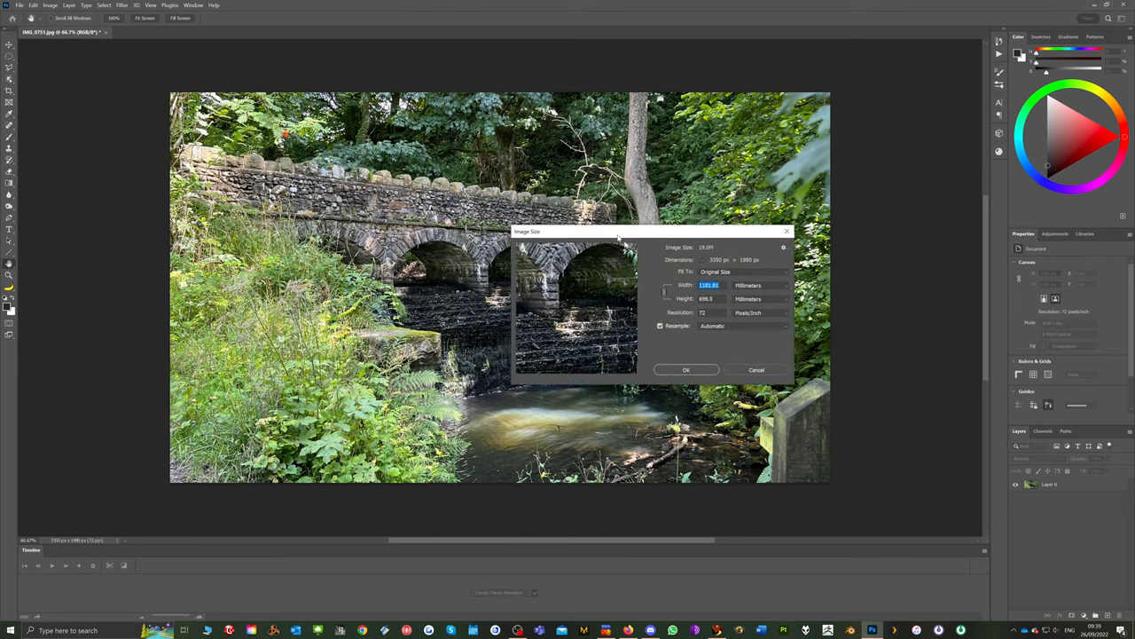
pyautogui.click(803, 322)
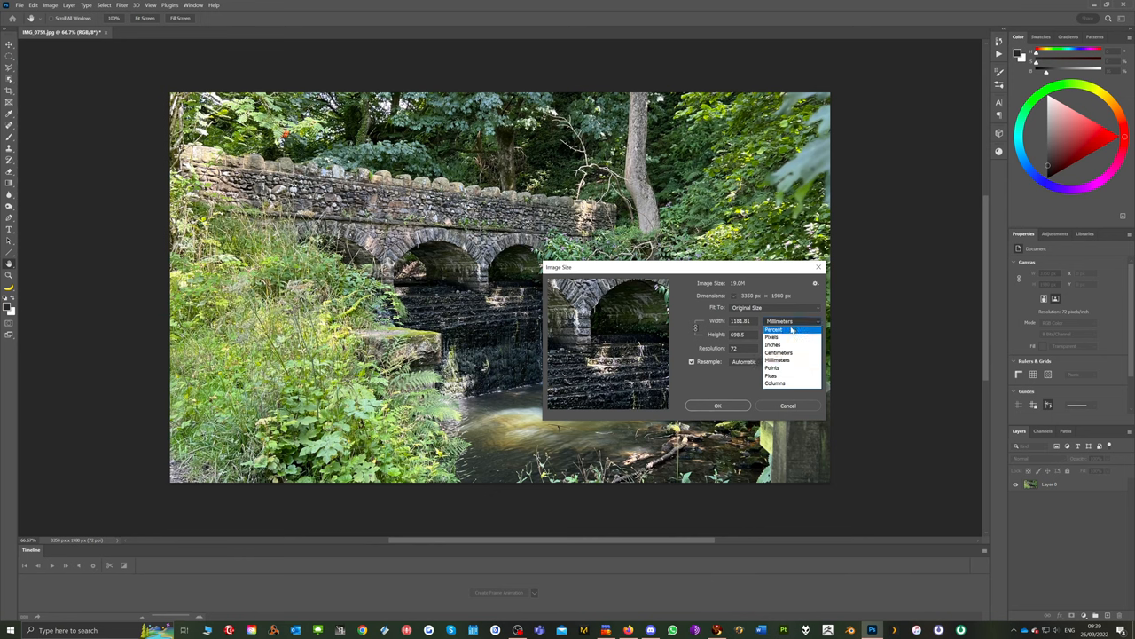
pyautogui.click(784, 352)
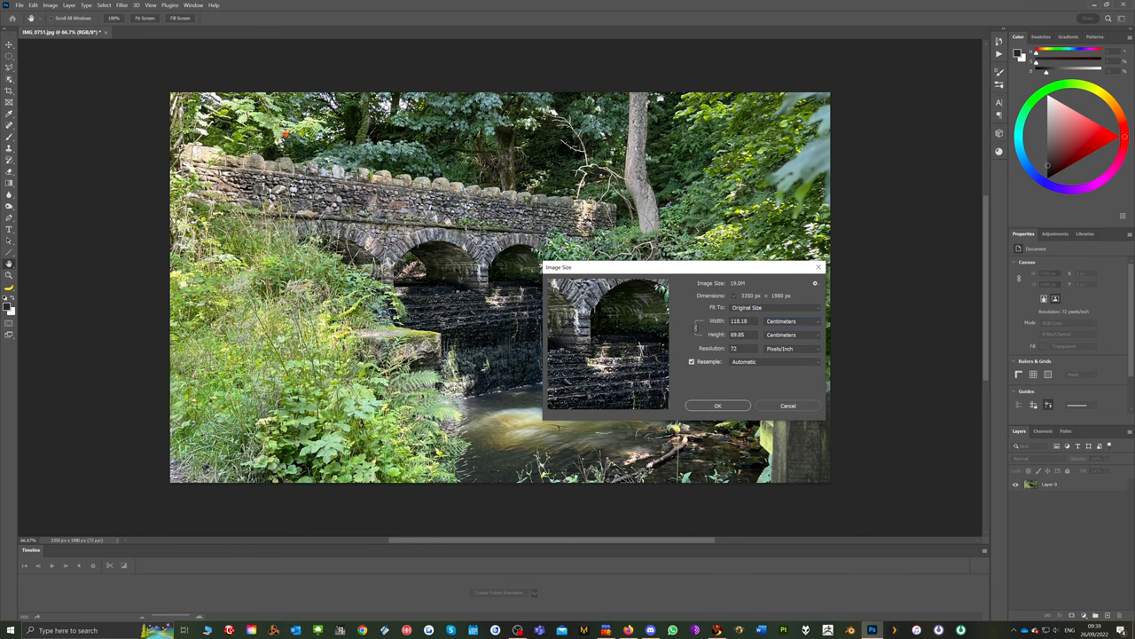
pyautogui.click(695, 327)
pyautogui.write('20')
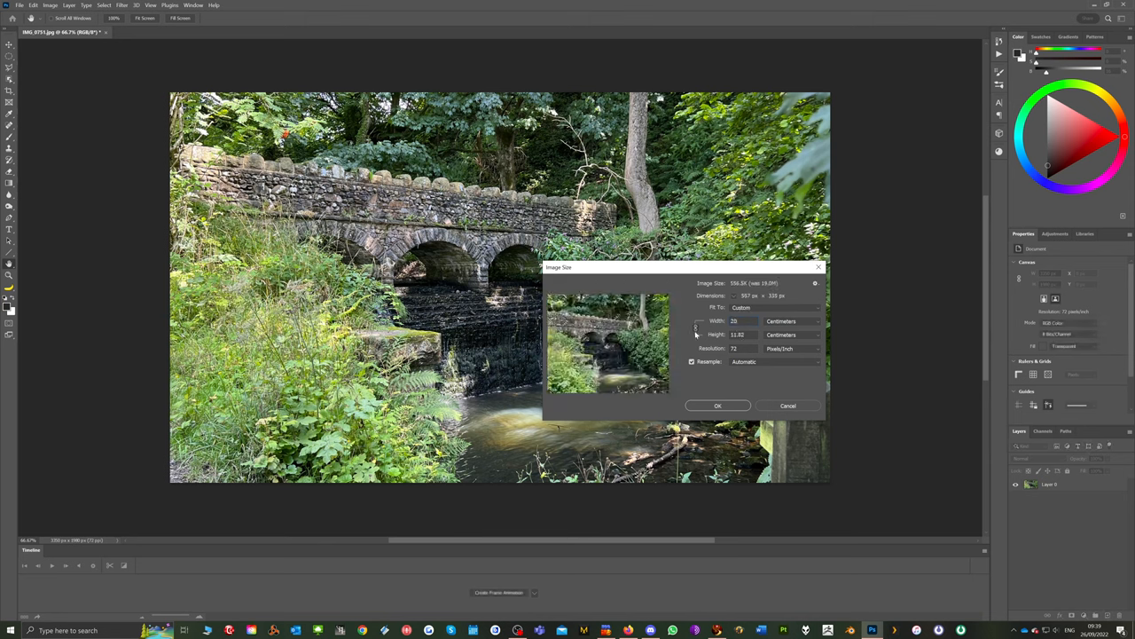
pyautogui.click(712, 407)
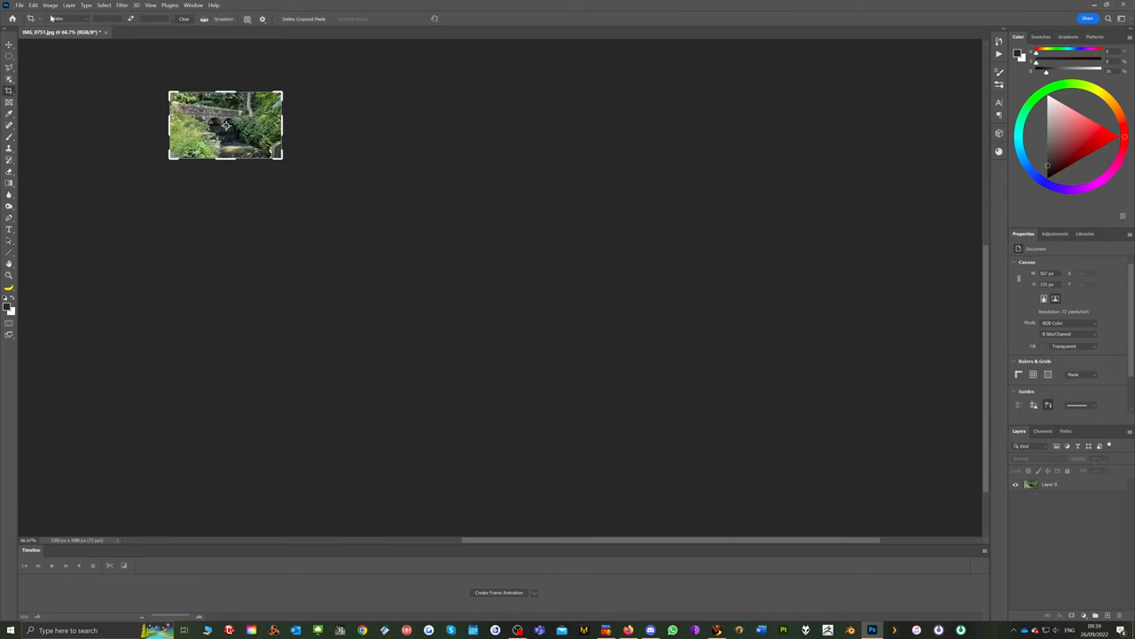
# - Fit the resized photo on screen and start a new rule-of-thirds crop over it
pyautogui.click(150, 5)
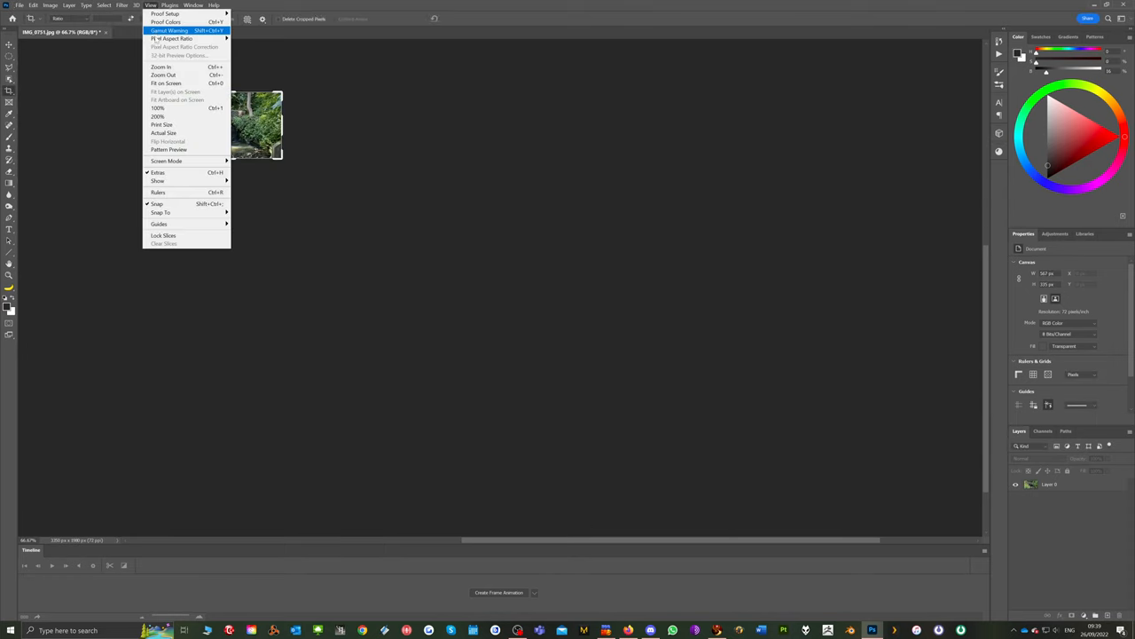
pyautogui.click(165, 84)
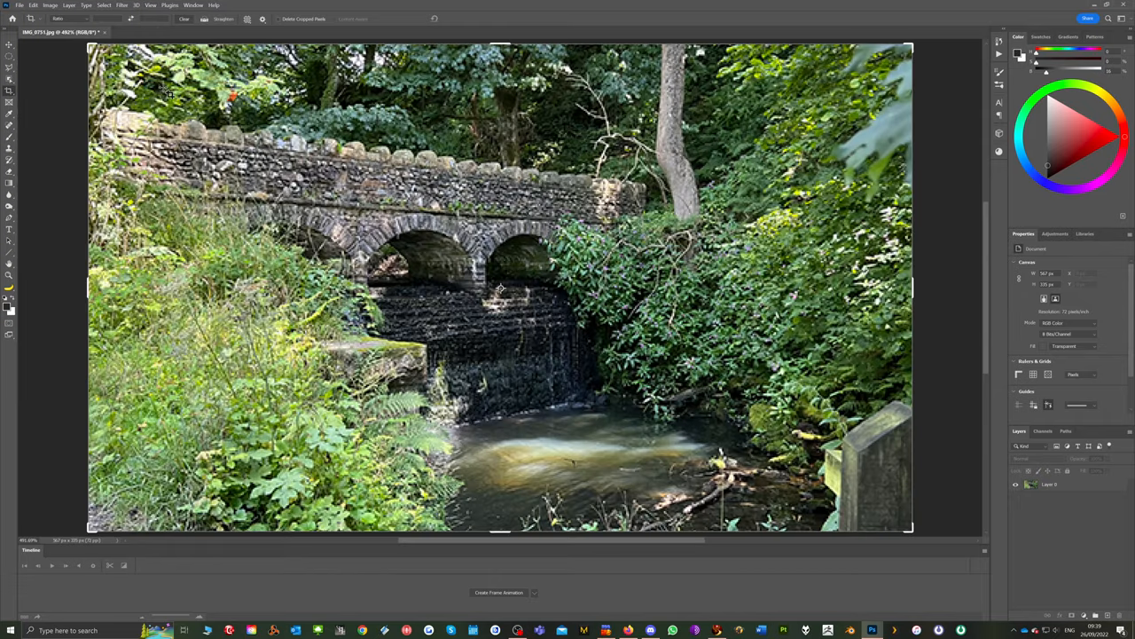
pyautogui.click(954, 163)
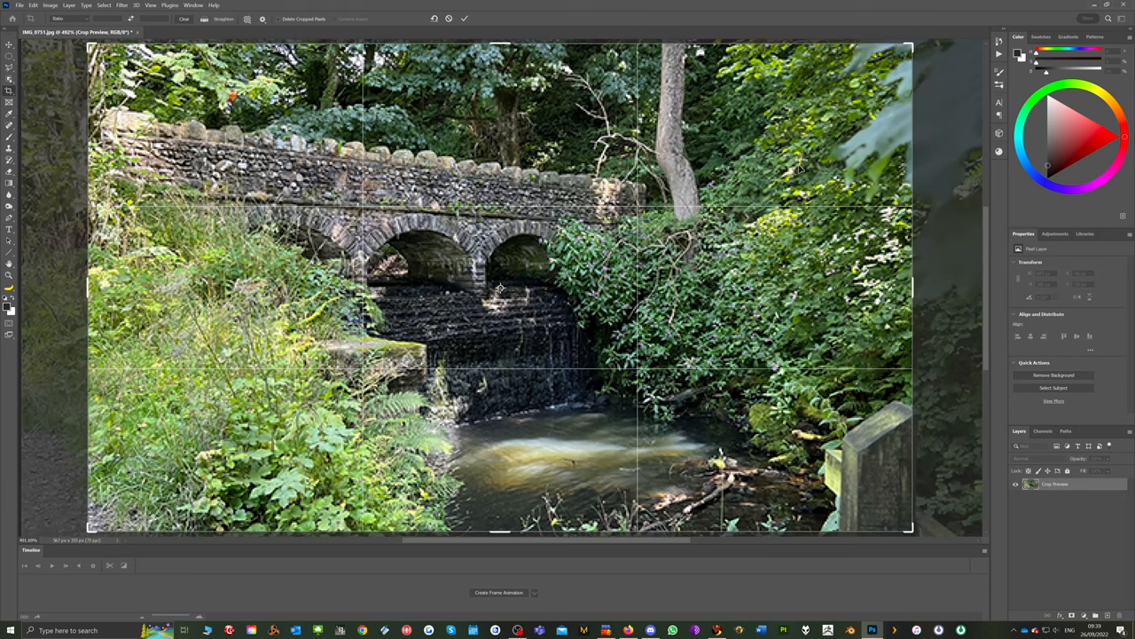
# - Cancel the crop and undo back to the original 4032 by 2268 photo, zooming to view it whole
pyautogui.click(449, 18)
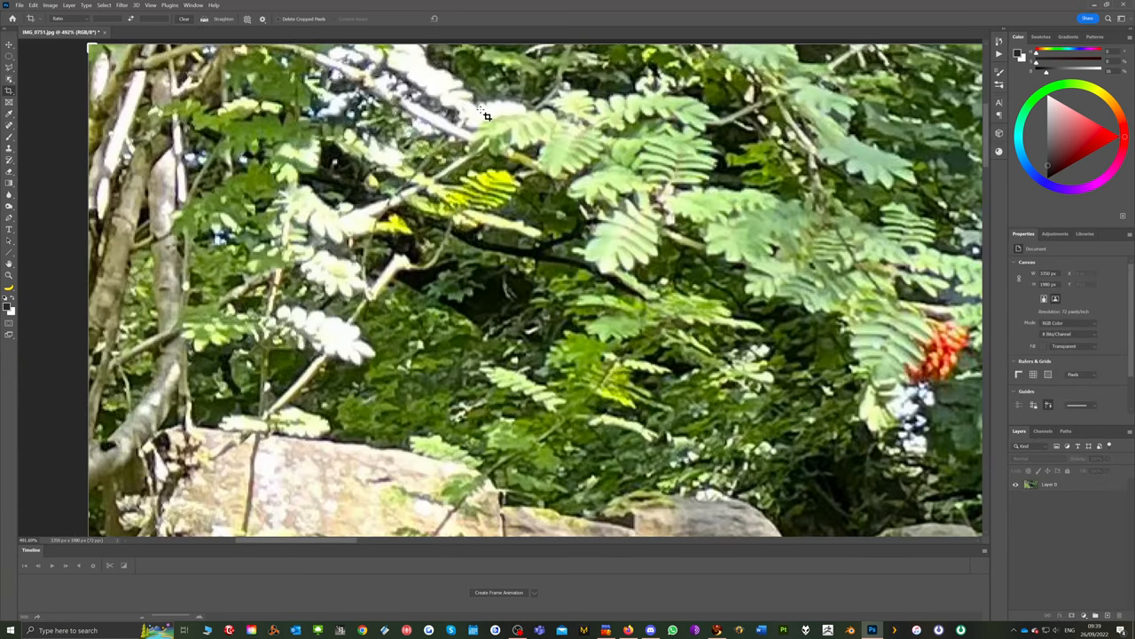
pyautogui.hotkey('ctrl', 'z')
pyautogui.hotkey('ctrl', 'z')
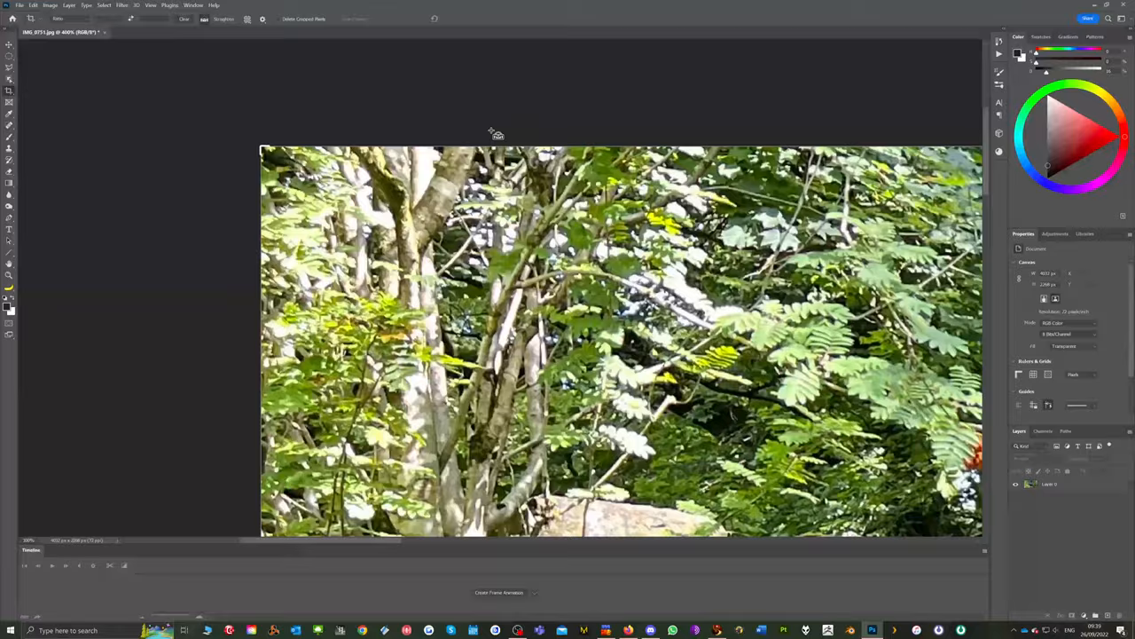
pyautogui.hotkey('ctrl', '0')
pyautogui.hotkey('ctrl', '1')
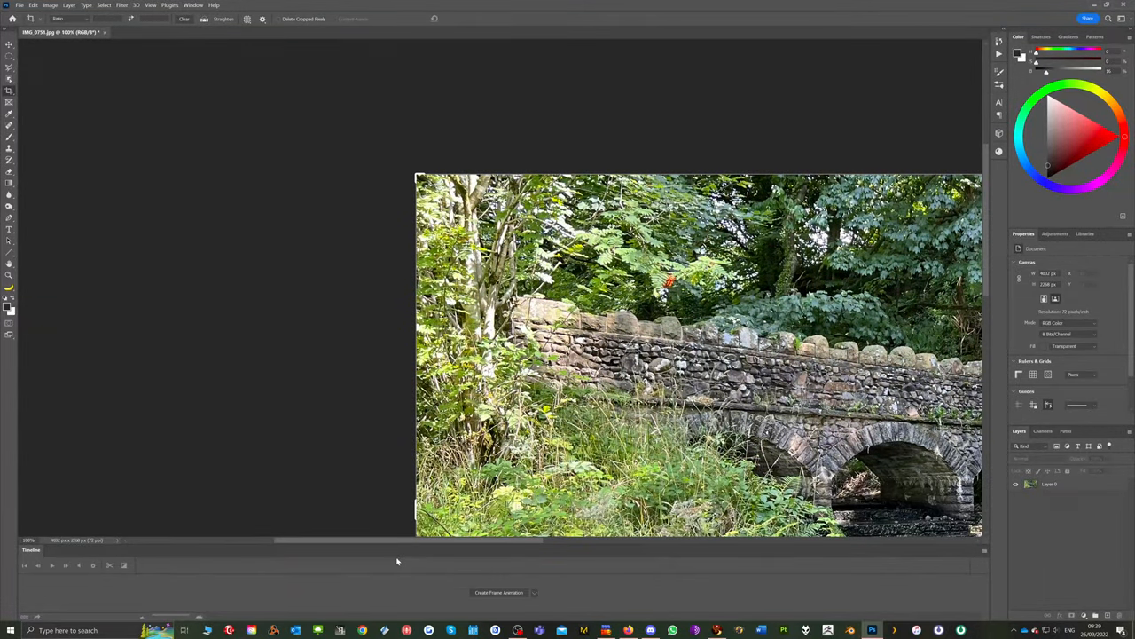
pyautogui.scroll(3, 392, 539)
pyautogui.scroll(3, 532, 355)
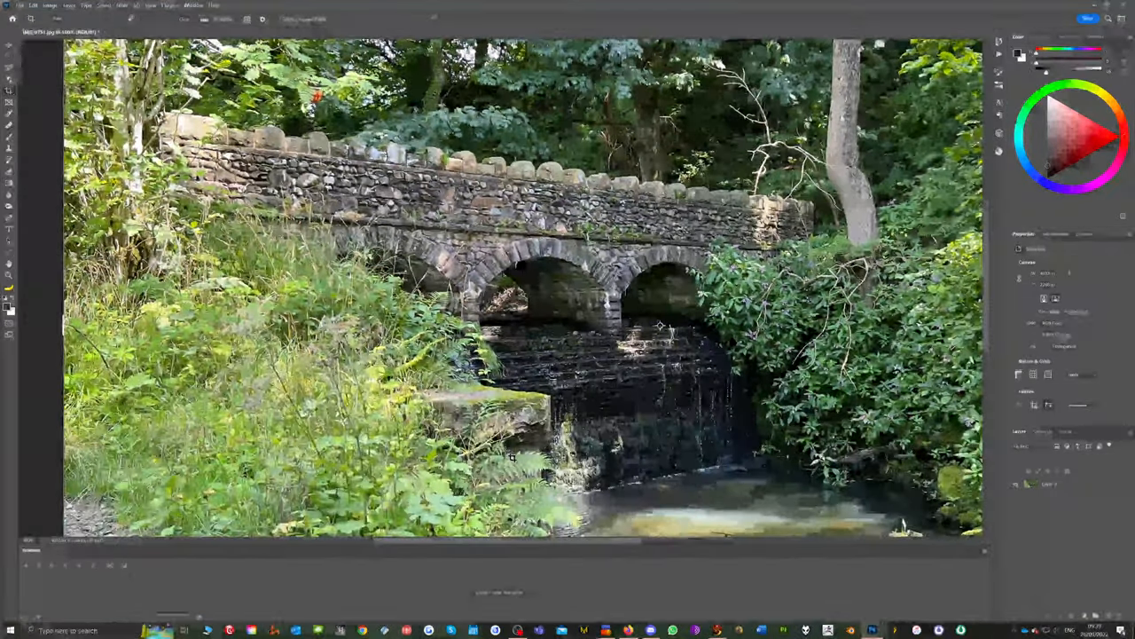
pyautogui.scroll(-1, 505, 457)
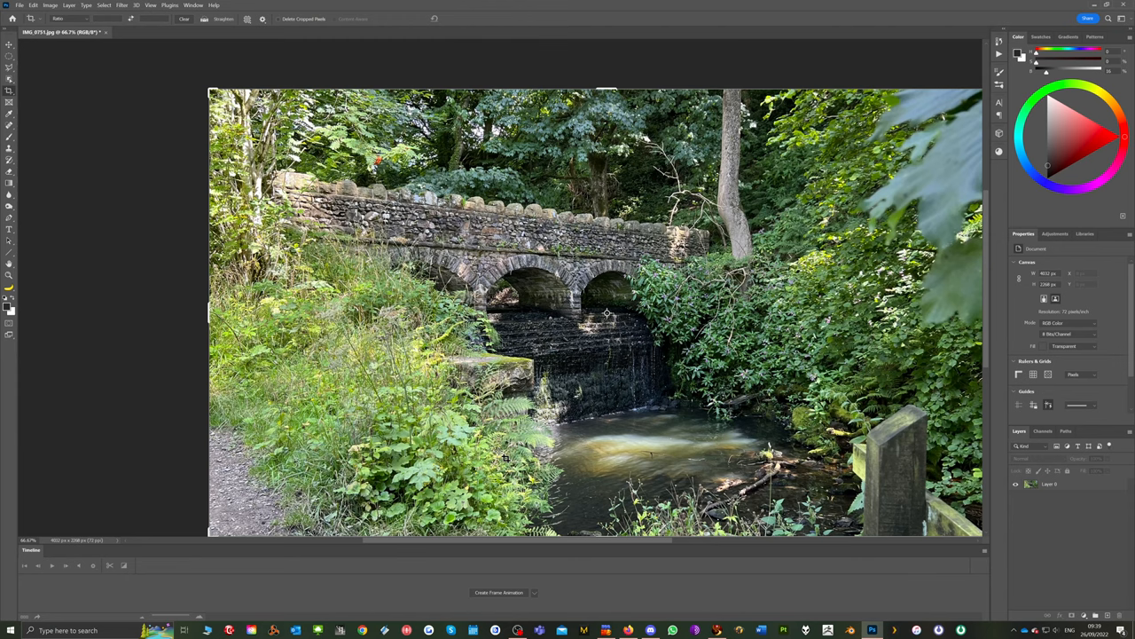
pyautogui.scroll(-1, 559, 457)
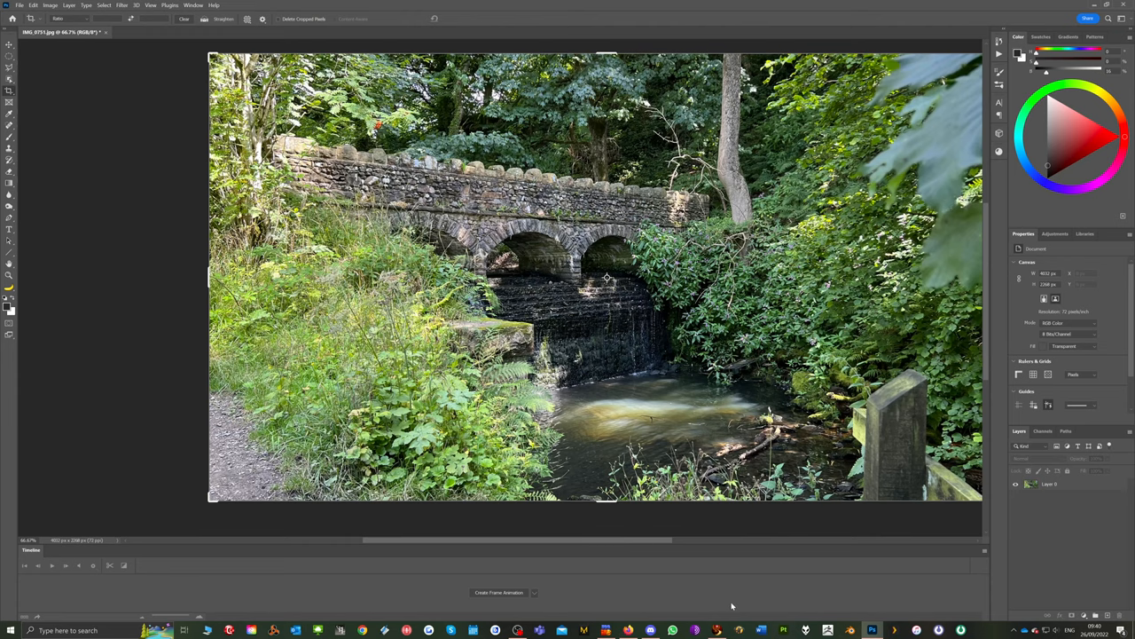
pyautogui.click(517, 630)
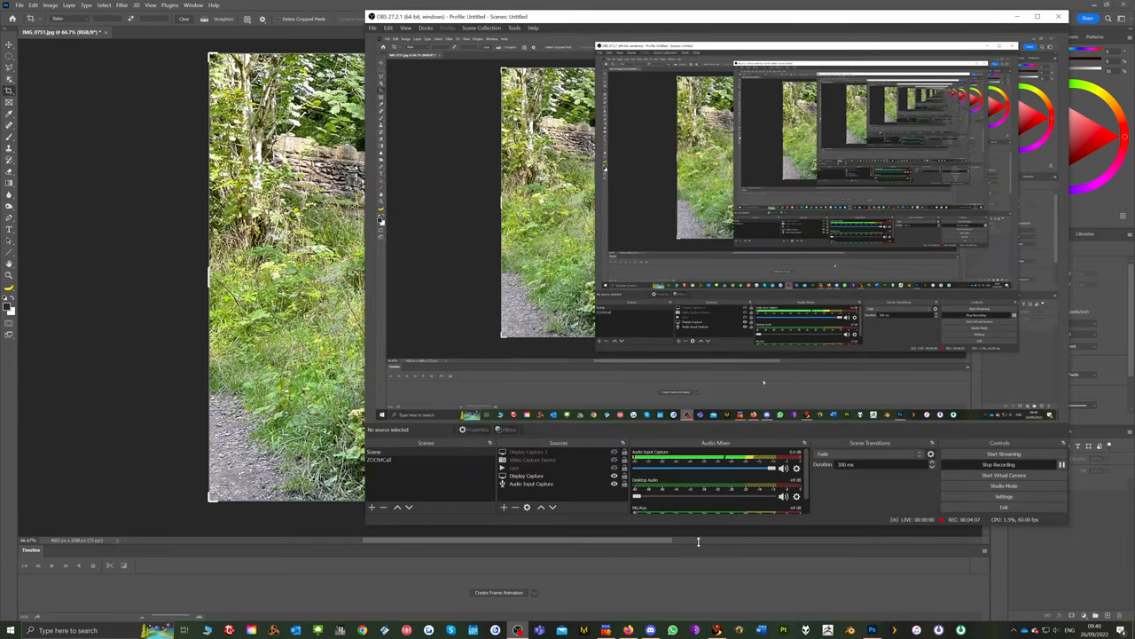